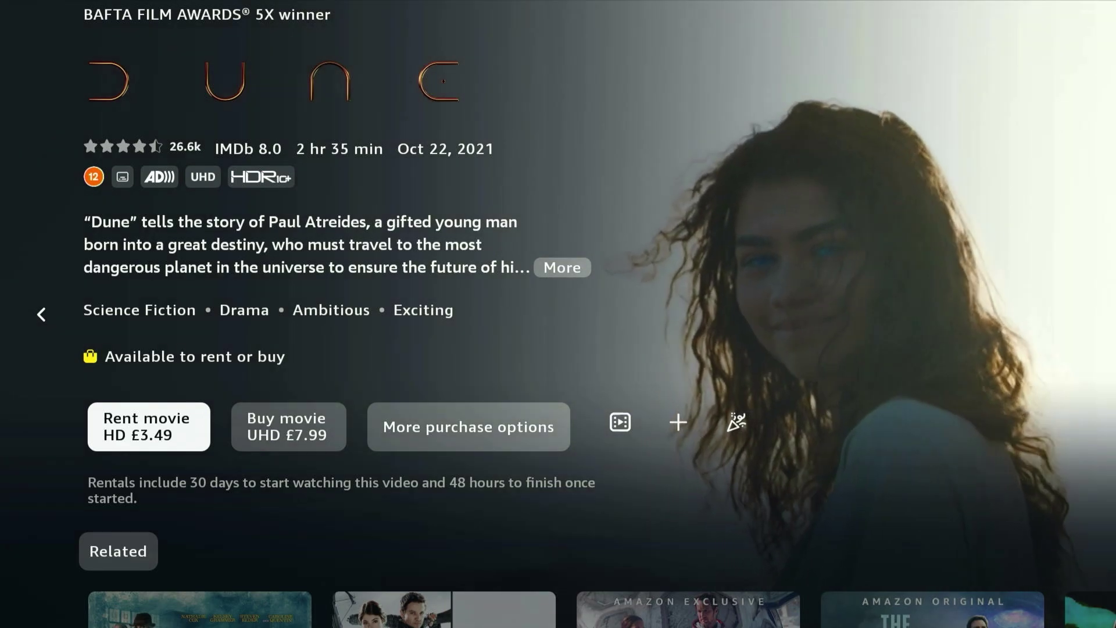
# Leave Dune's Prime Video rent/buy page for the Fire TV home screen.
pyautogui.press('Home')
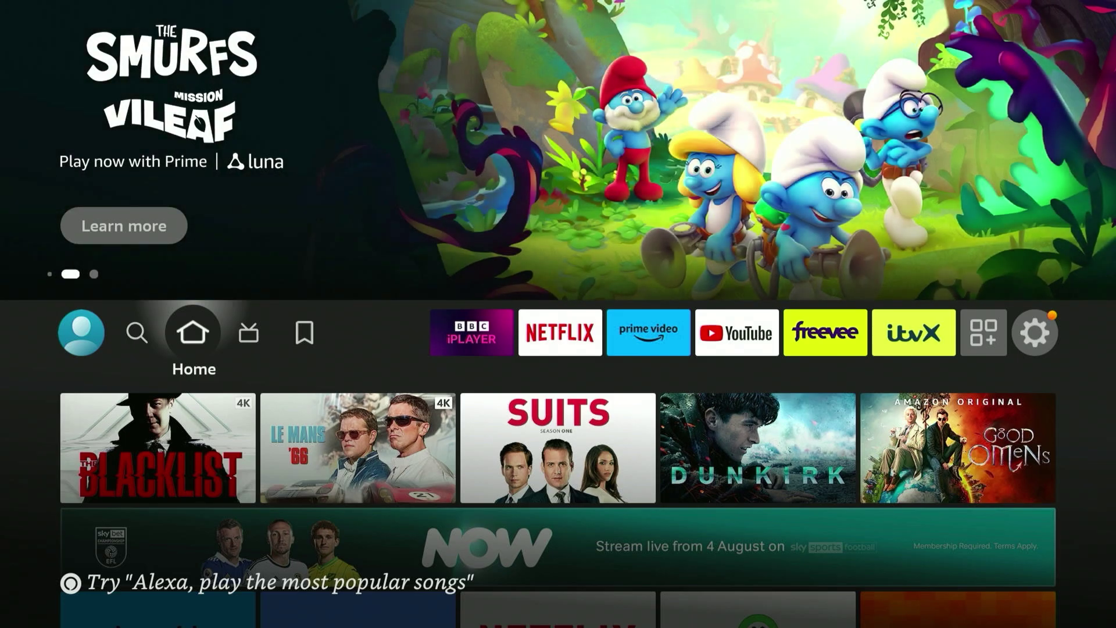
# Go to the Appstore in the apps row and bring up its search keyboard to find NordVPN.
pyautogui.press('Right')
pyautogui.press('Right')
pyautogui.press('Right')
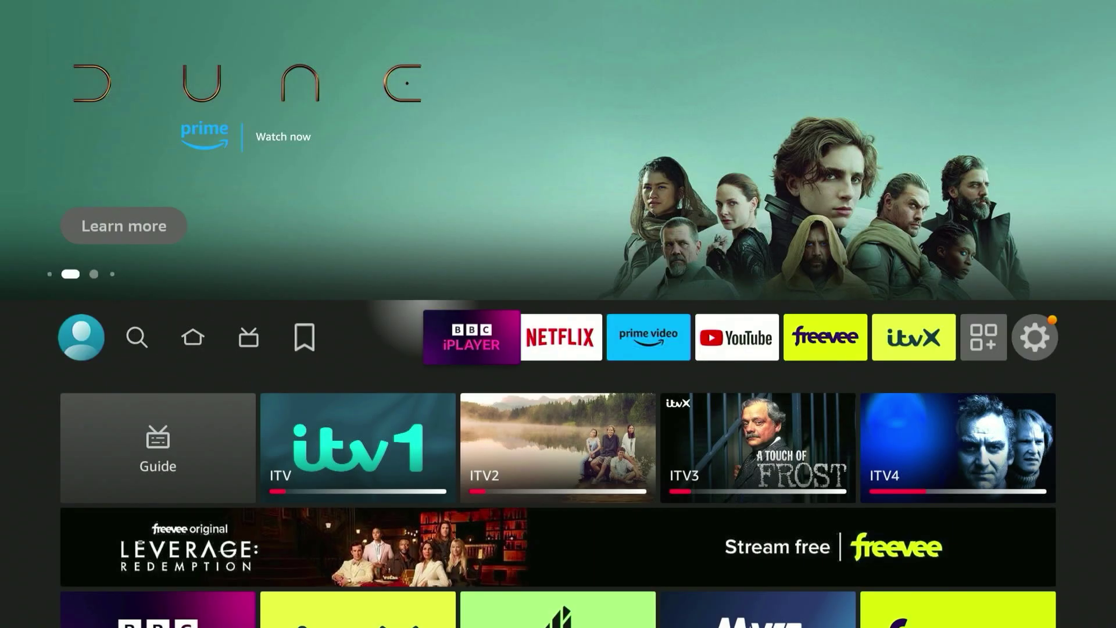
pyautogui.press('Right')
pyautogui.press('Right')
pyautogui.press('Right')
pyautogui.press('Down')
pyautogui.press('Right')
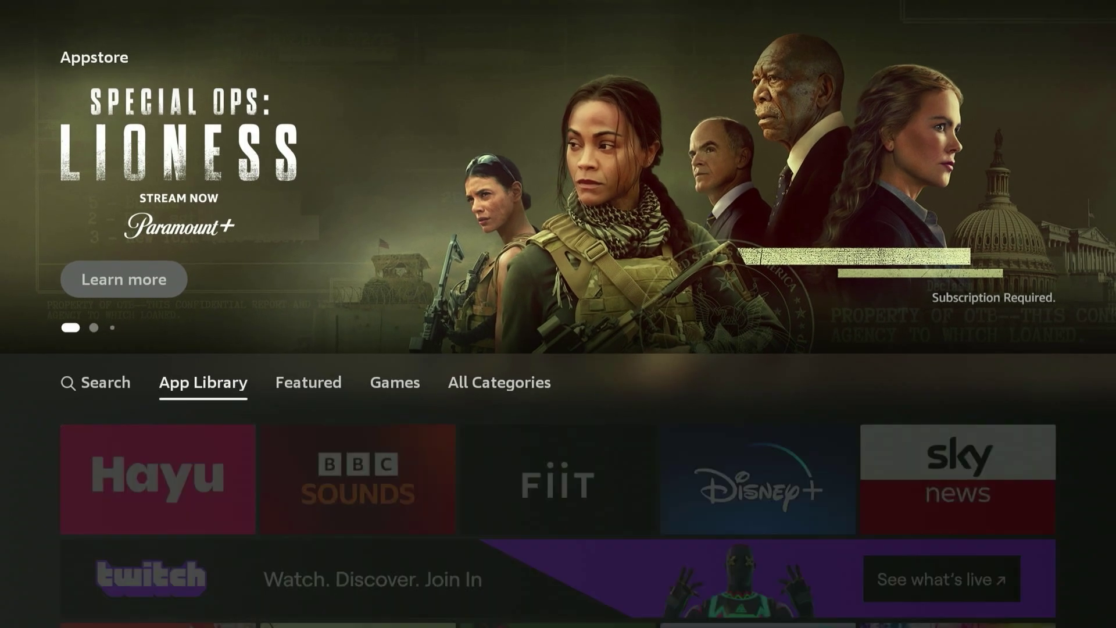
pyautogui.press('Left')
pyautogui.press('Down')
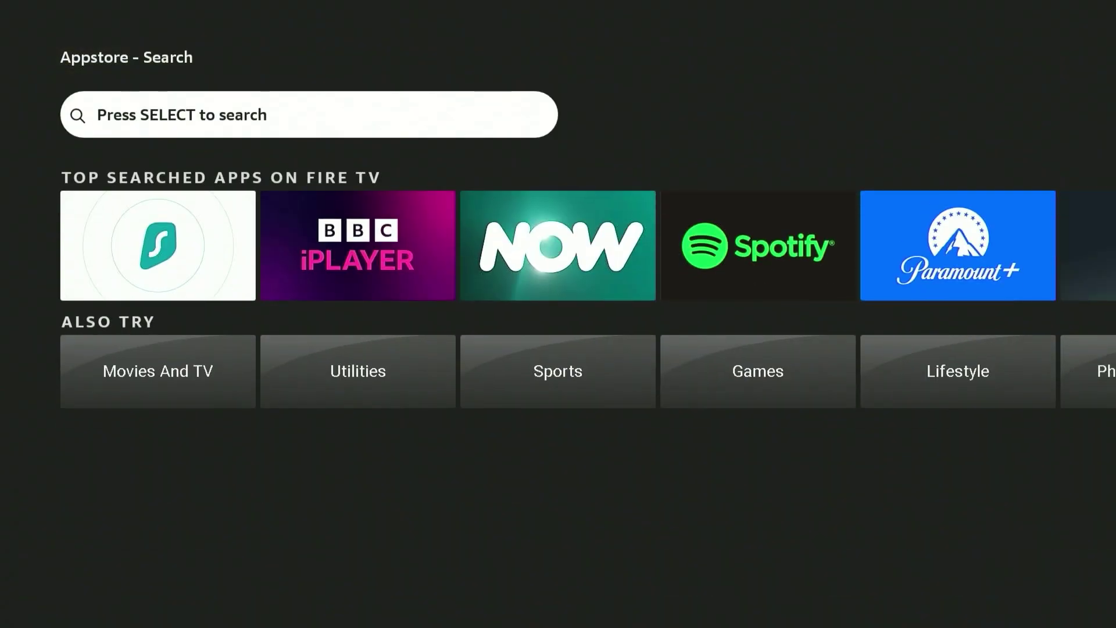
pyautogui.press('Return')
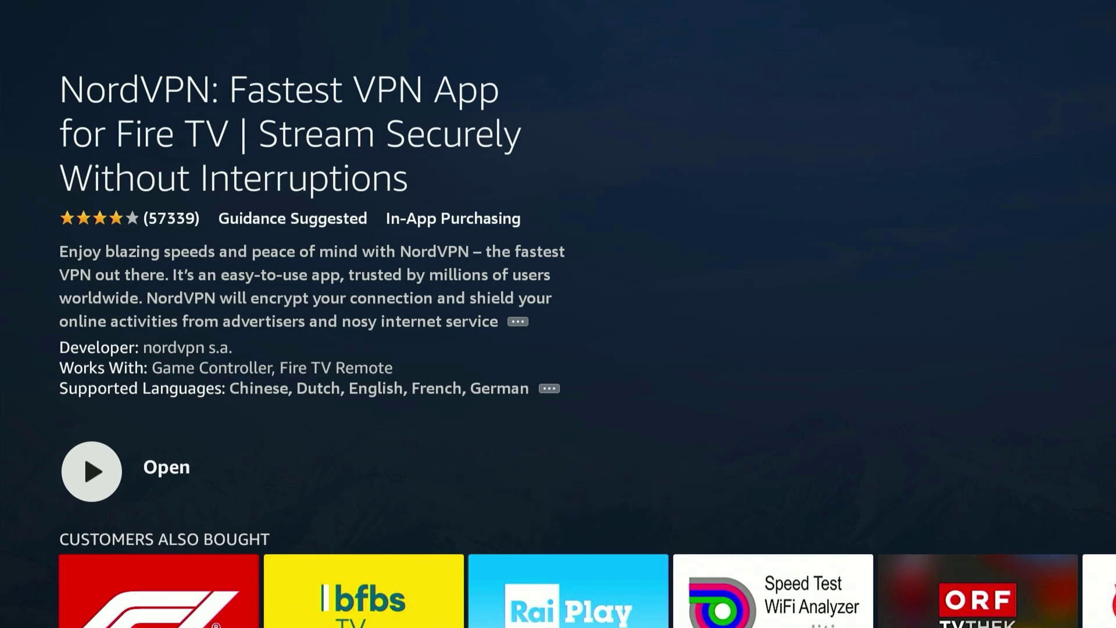
# Launch NordVPN and reach the Nord Account email-and-password login form to enter the username.
pyautogui.press('Return')
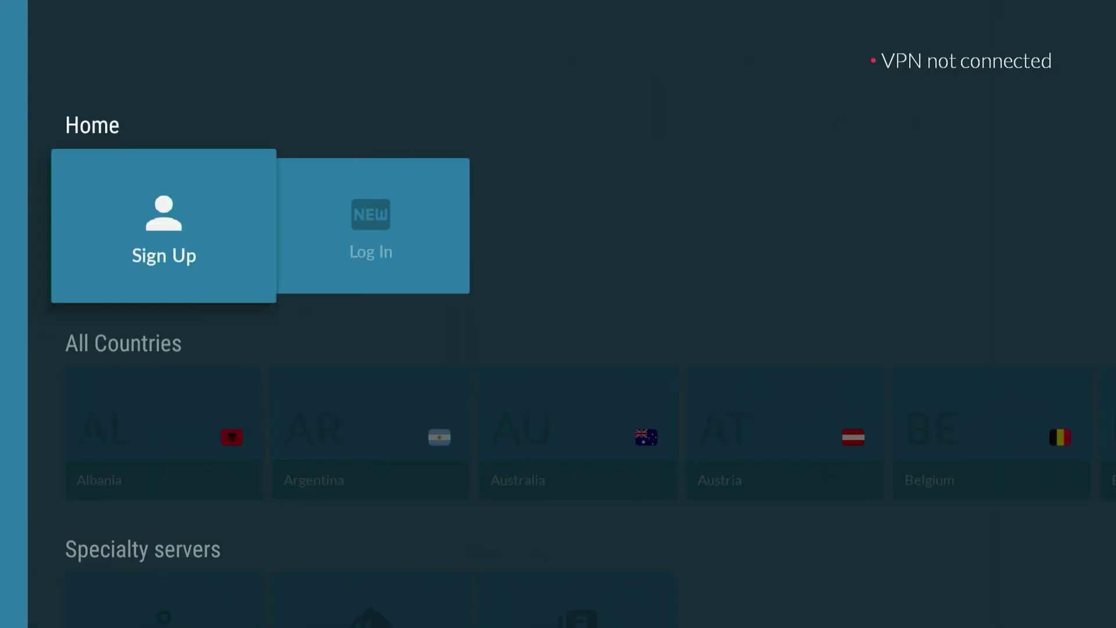
pyautogui.press('Right')
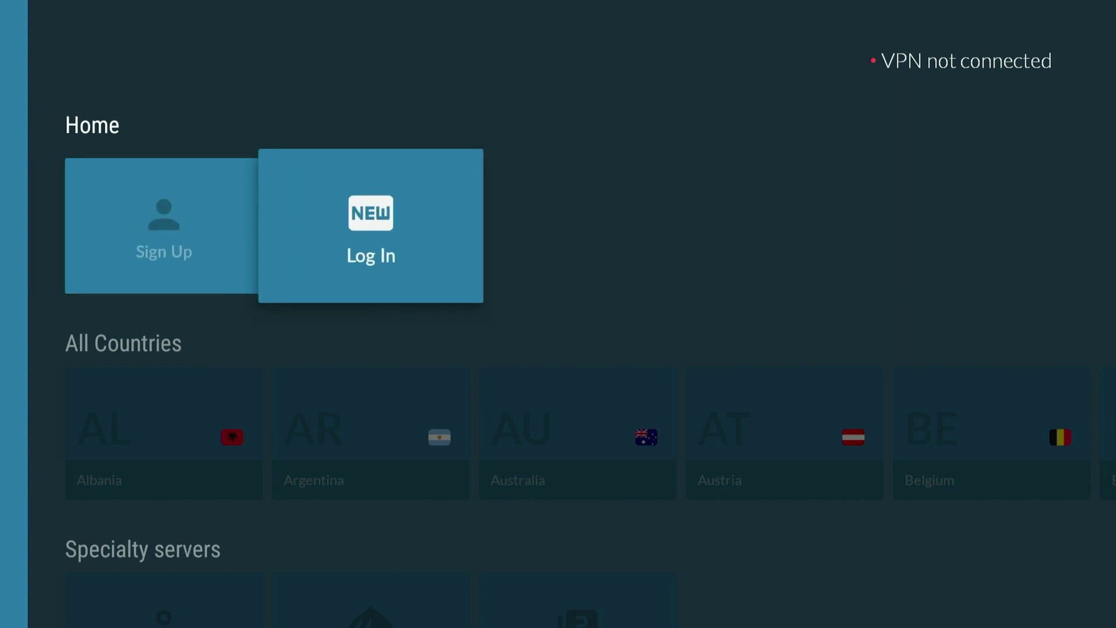
pyautogui.press('Return')
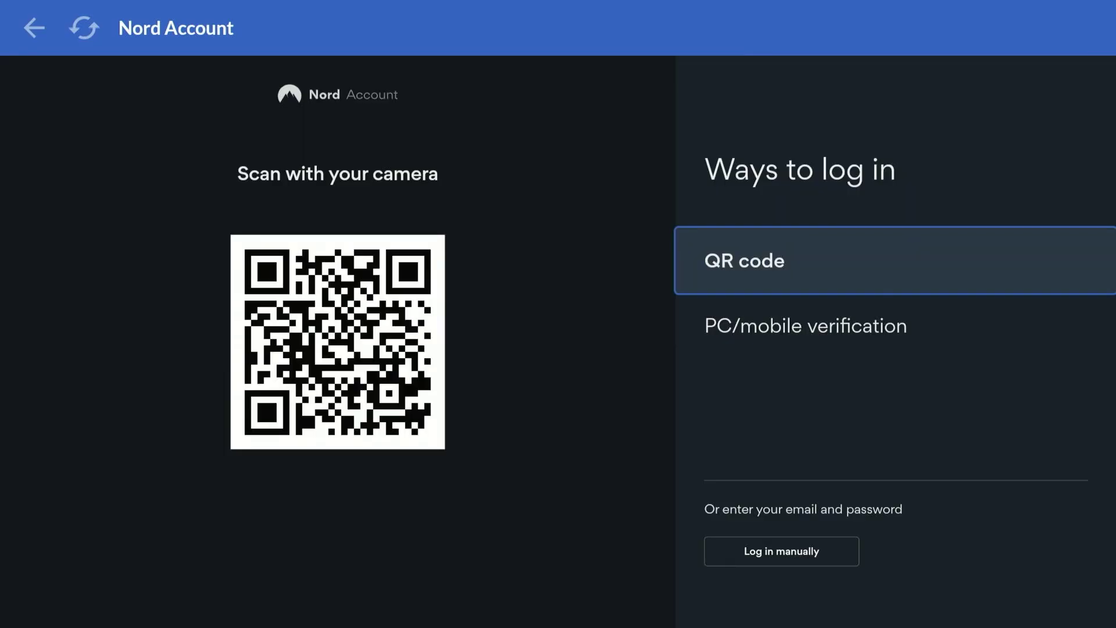
pyautogui.press('Down')
pyautogui.press('Down')
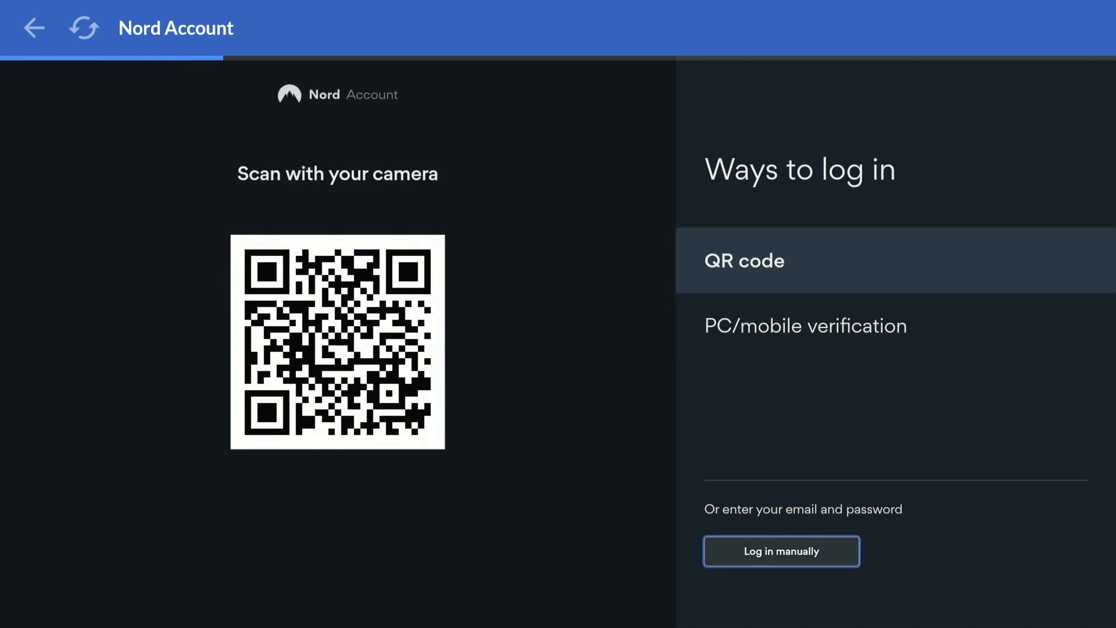
pyautogui.press('Return')
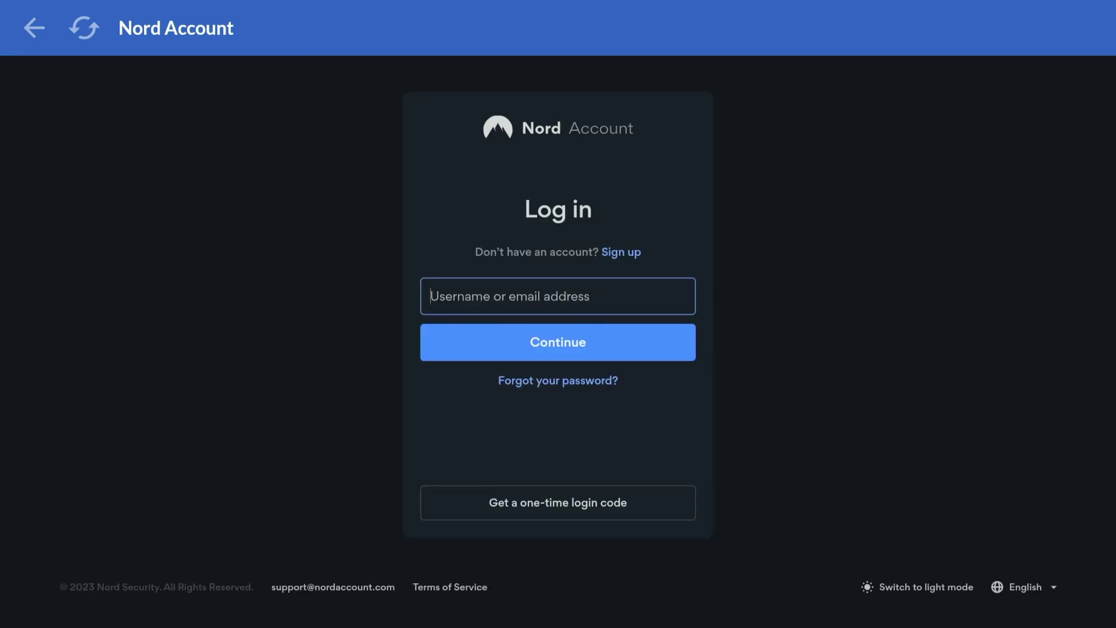
pyautogui.press('Return')
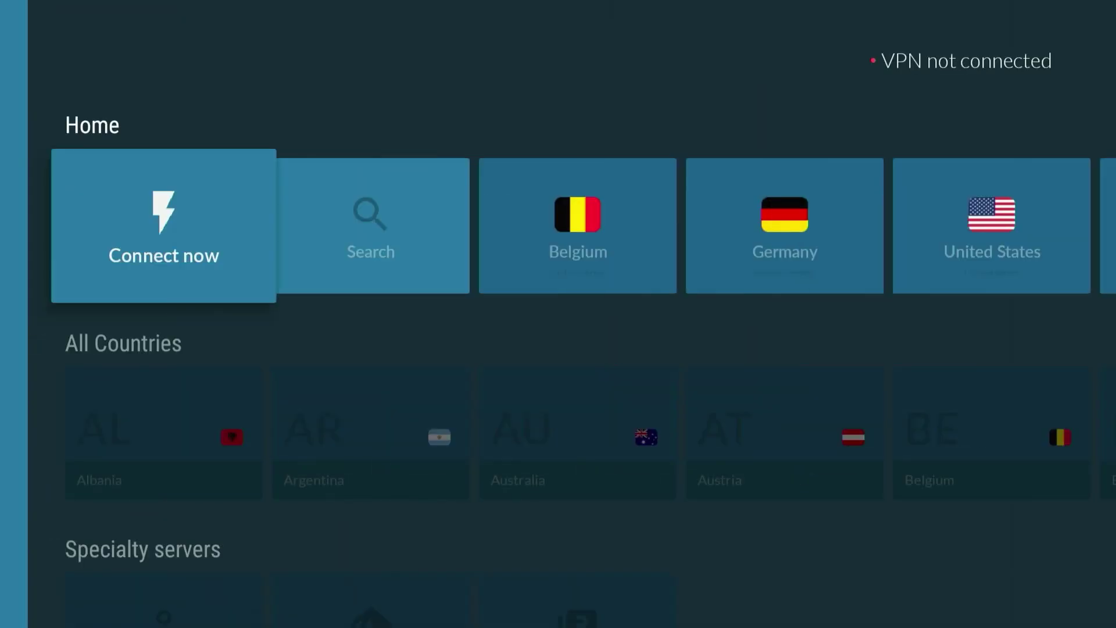
pyautogui.press('Down')
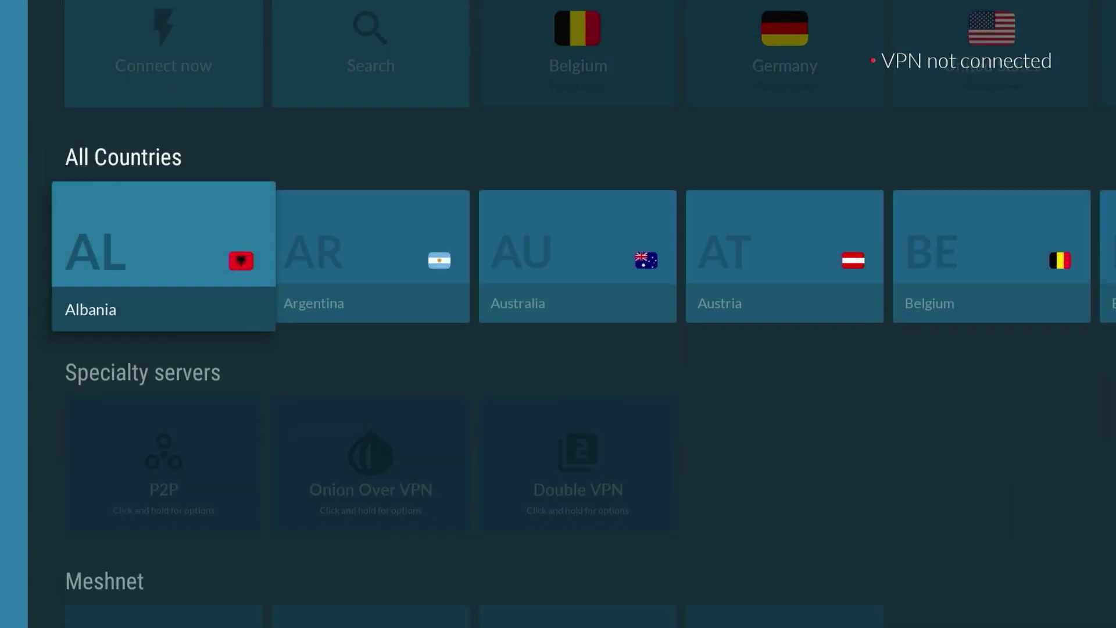
pyautogui.press('Right')
pyautogui.press('Right')
pyautogui.press('Right')
pyautogui.press('Right')
pyautogui.press('Right')
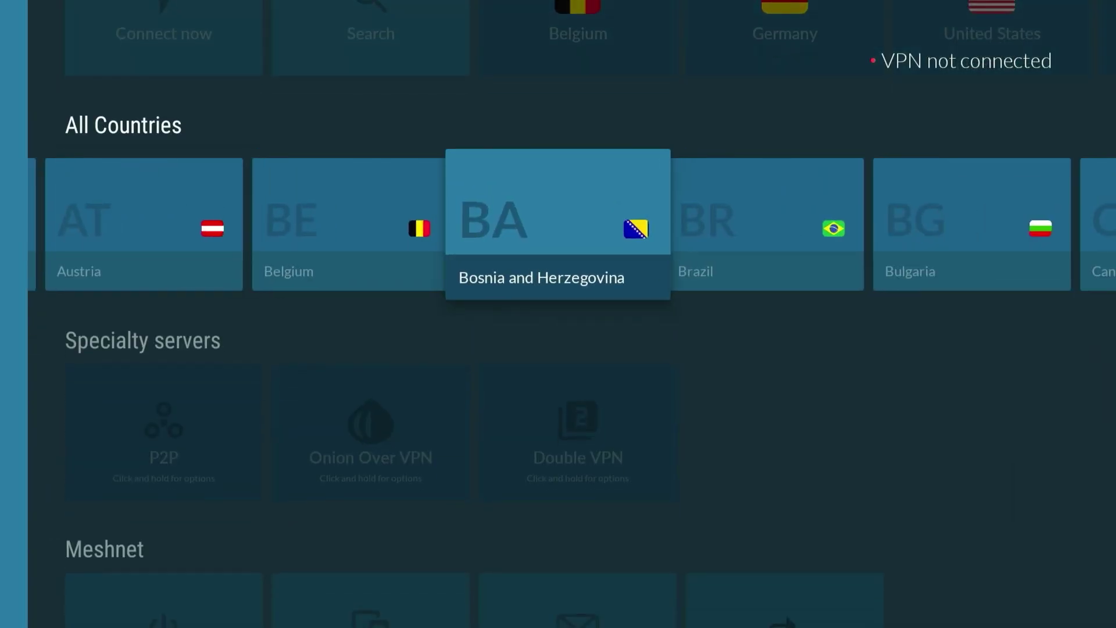
pyautogui.press('Right')
pyautogui.press('Right')
pyautogui.press('Right')
pyautogui.press('Down')
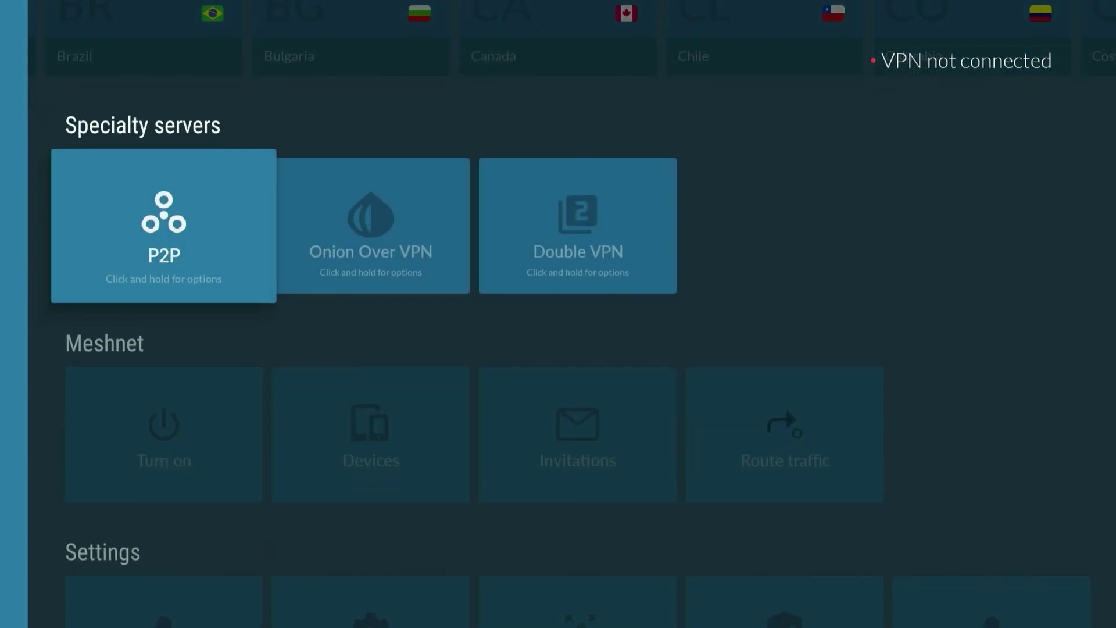
pyautogui.press('Down')
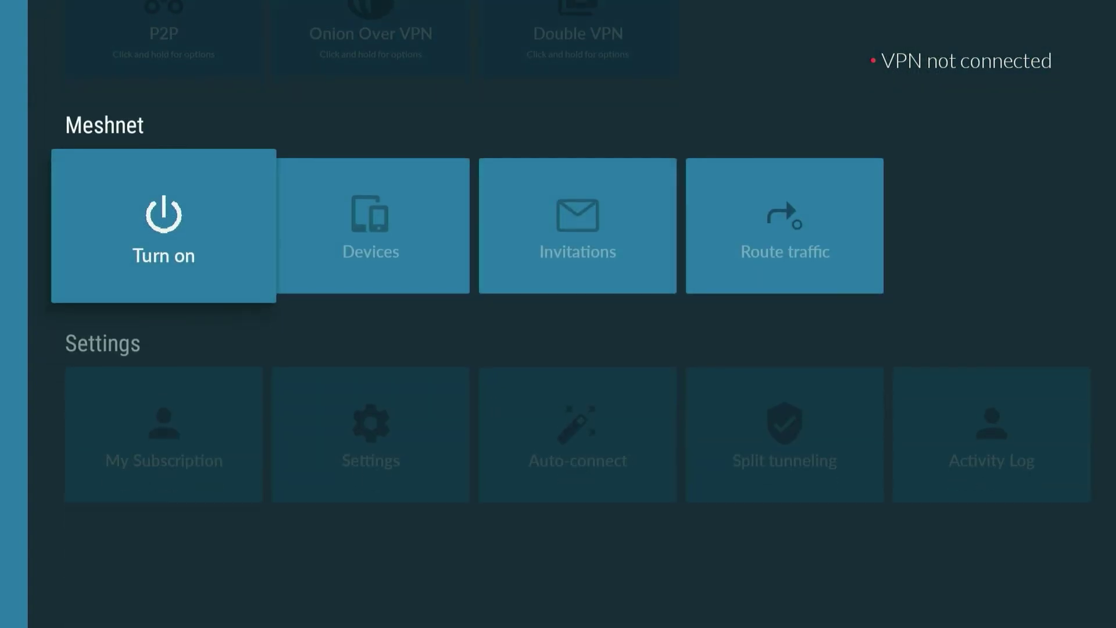
pyautogui.press('Right')
pyautogui.press('Down')
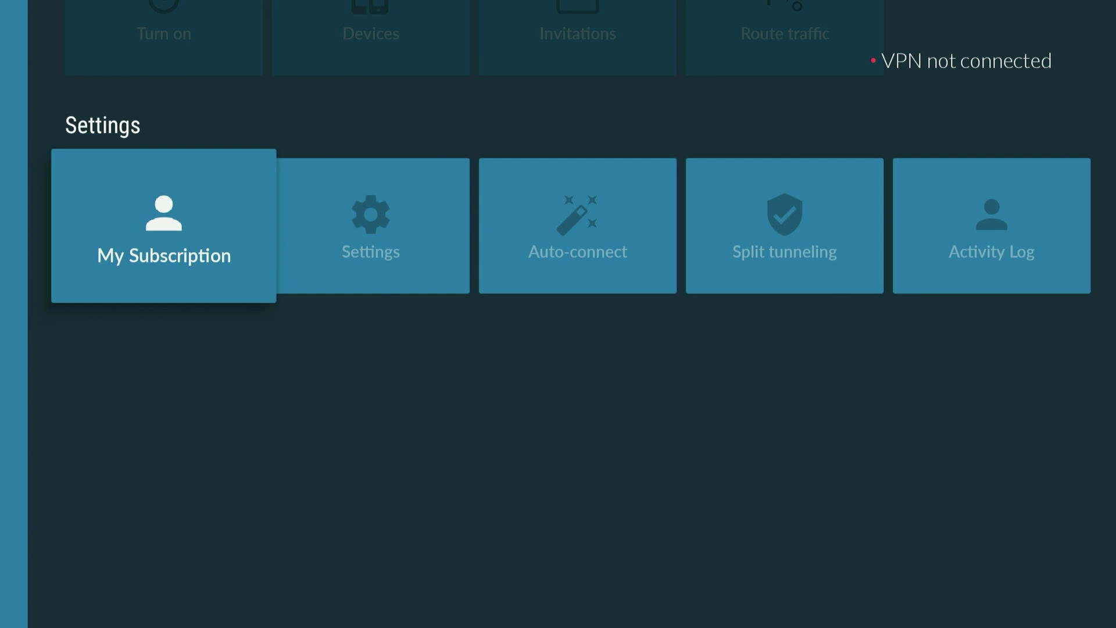
pyautogui.press('Up')
pyautogui.press('Up')
pyautogui.press('Up')
pyautogui.press('Right')
pyautogui.press('Right')
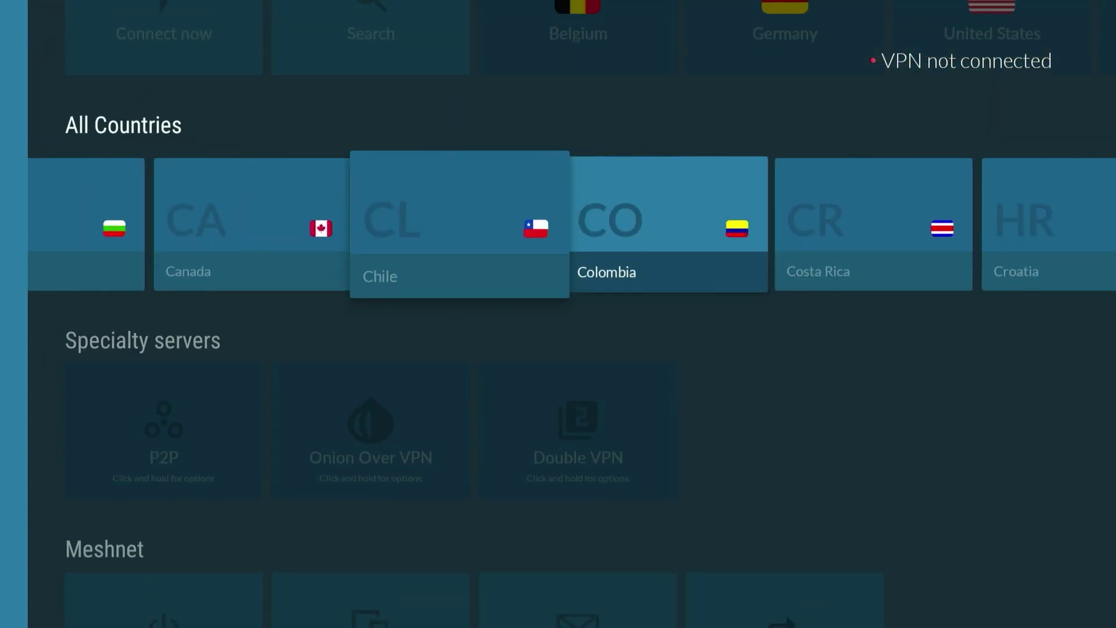
pyautogui.press('Right')
pyautogui.press('Right')
pyautogui.press('Right')
pyautogui.press('Right')
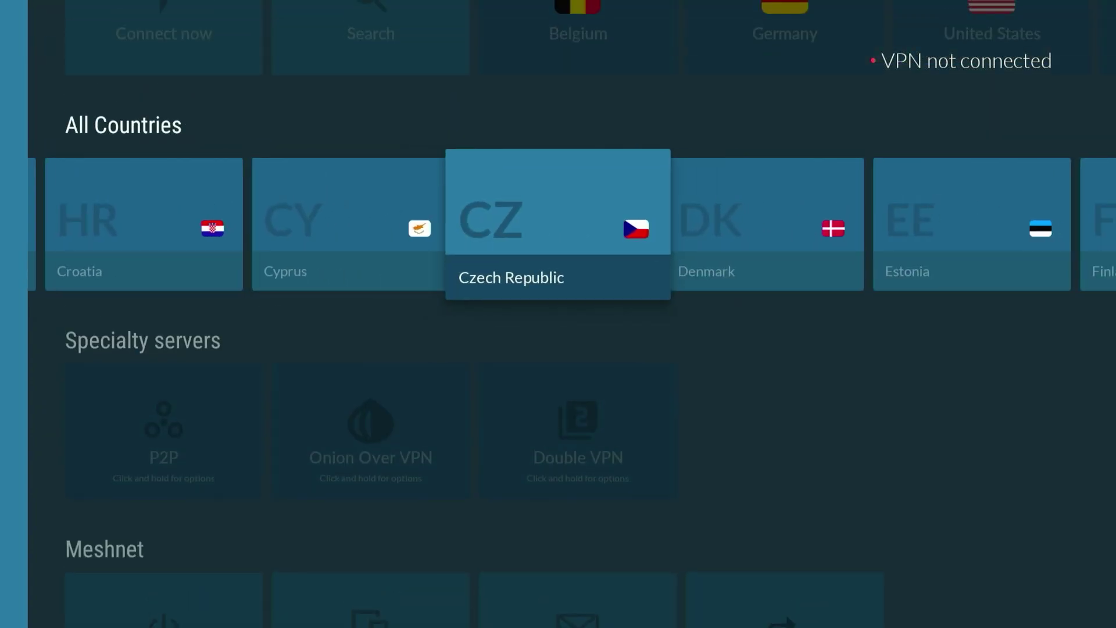
pyautogui.press('Up')
pyautogui.press('Right')
pyautogui.press('Right')
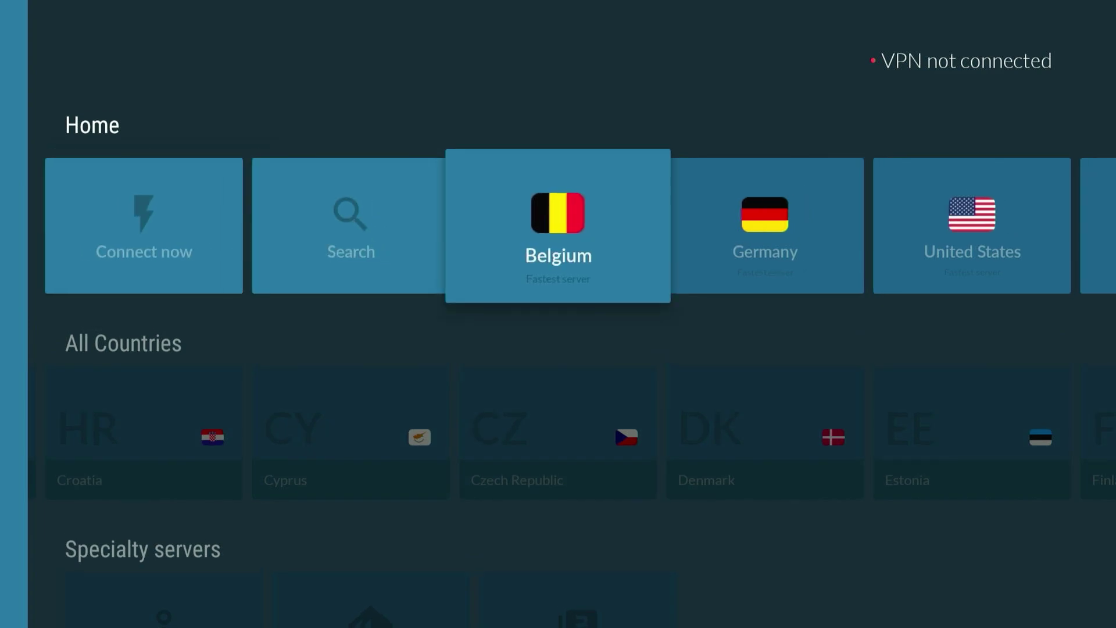
pyautogui.press('Right')
pyautogui.press('Right')
pyautogui.press('Right')
pyautogui.press('Right')
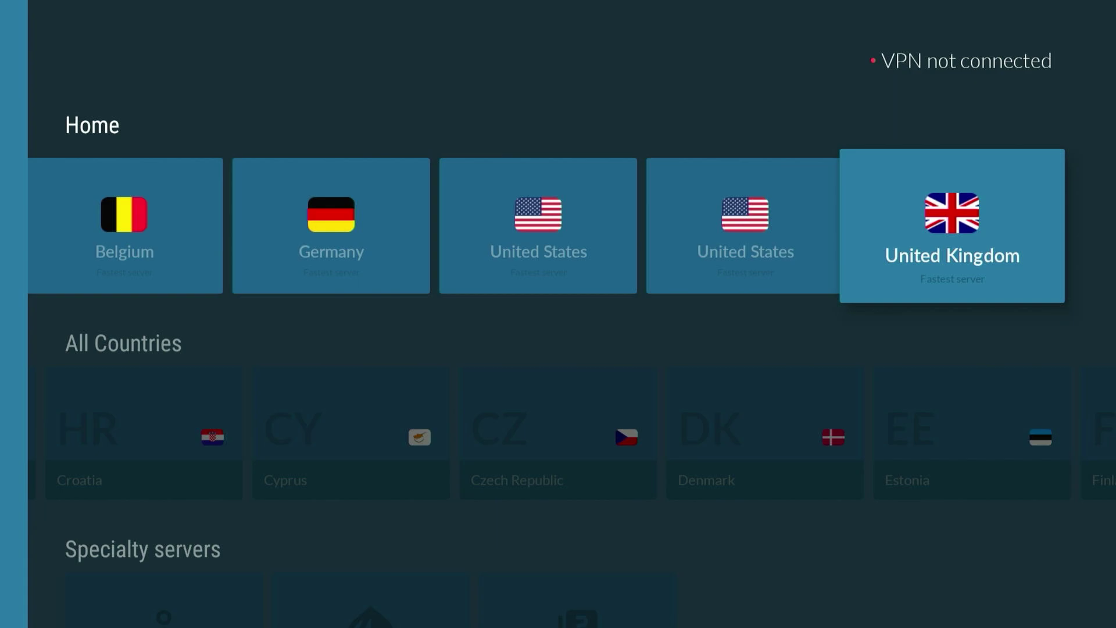
# Connect NordVPN to the United Kingdom server and leave it running on the home screen.
pyautogui.press('Return')
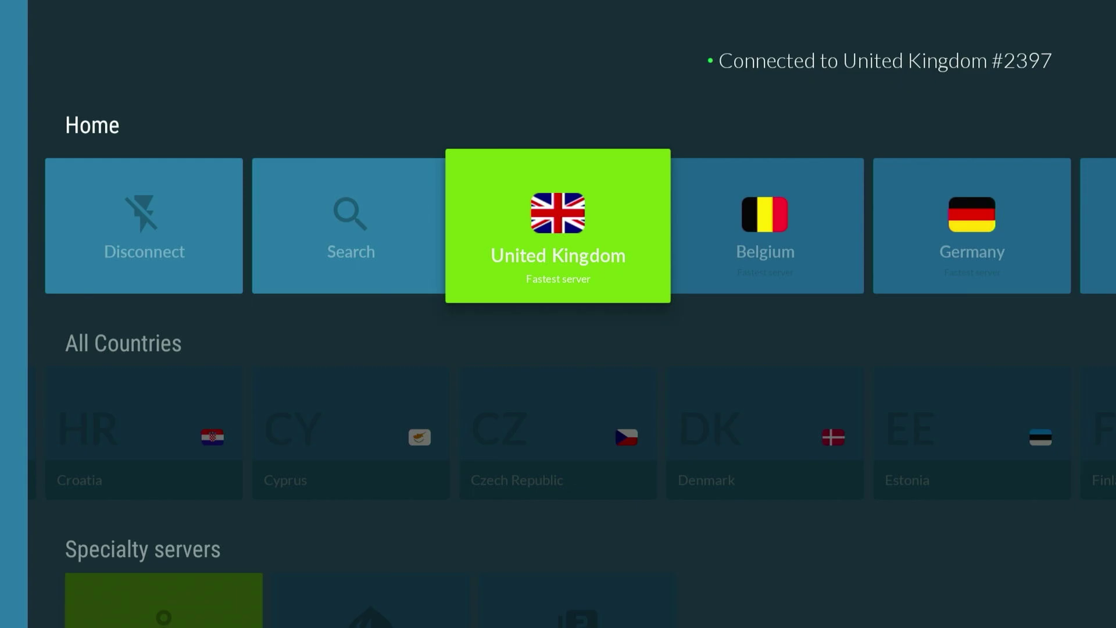
pyautogui.press('Home')
pyautogui.press('Right')
pyautogui.press('Right')
pyautogui.press('Right')
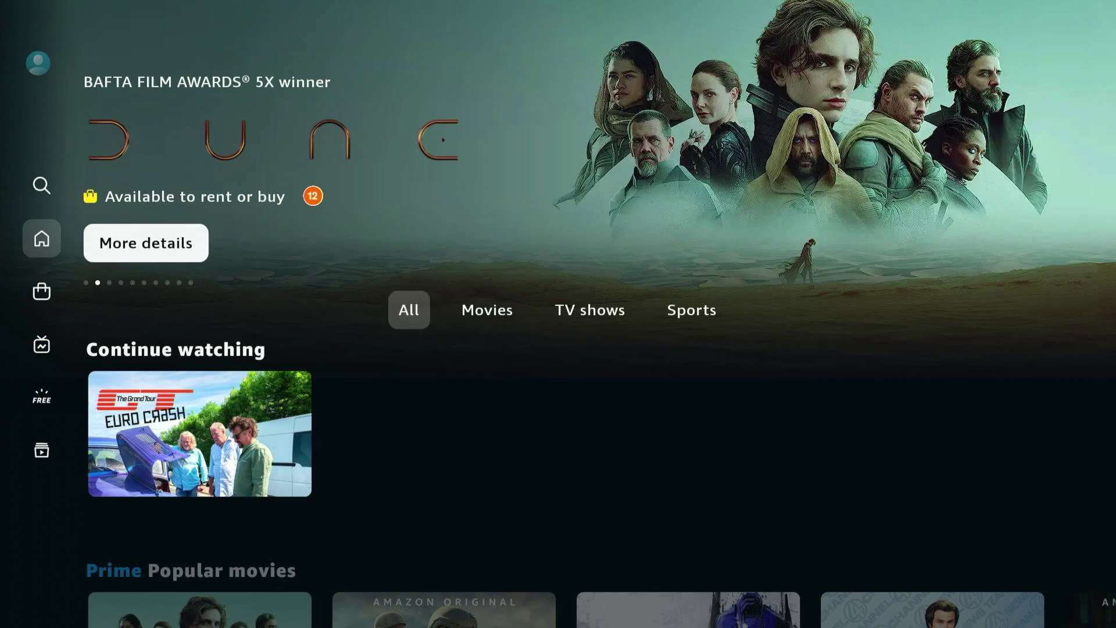
pyautogui.press('Return')
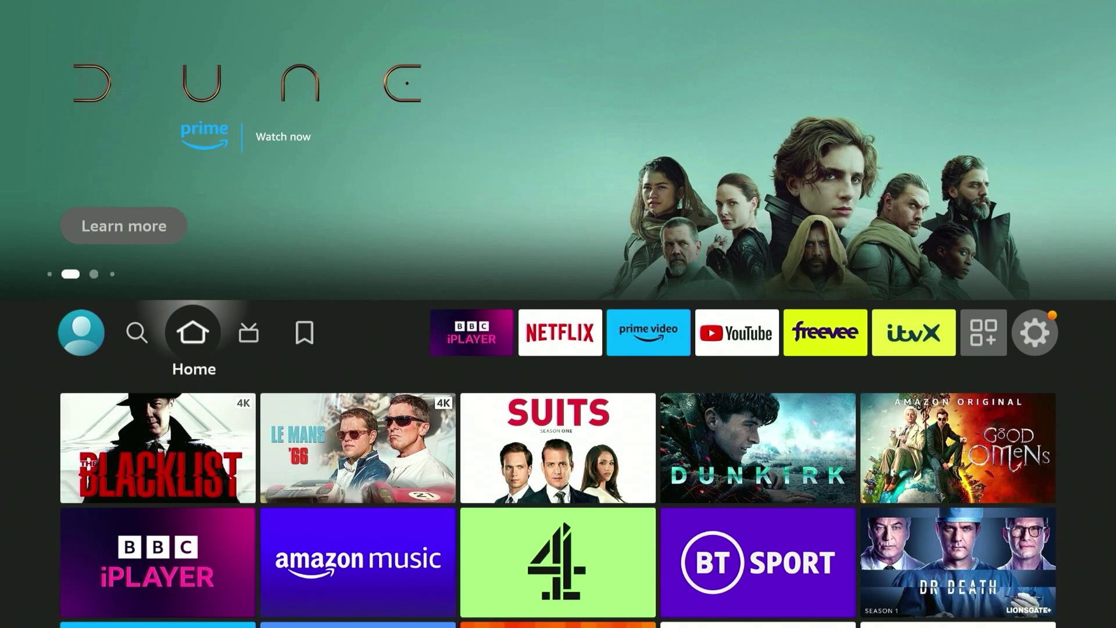
# Go to Settings > Applications > Manage Installed Applications.
pyautogui.press('Right')
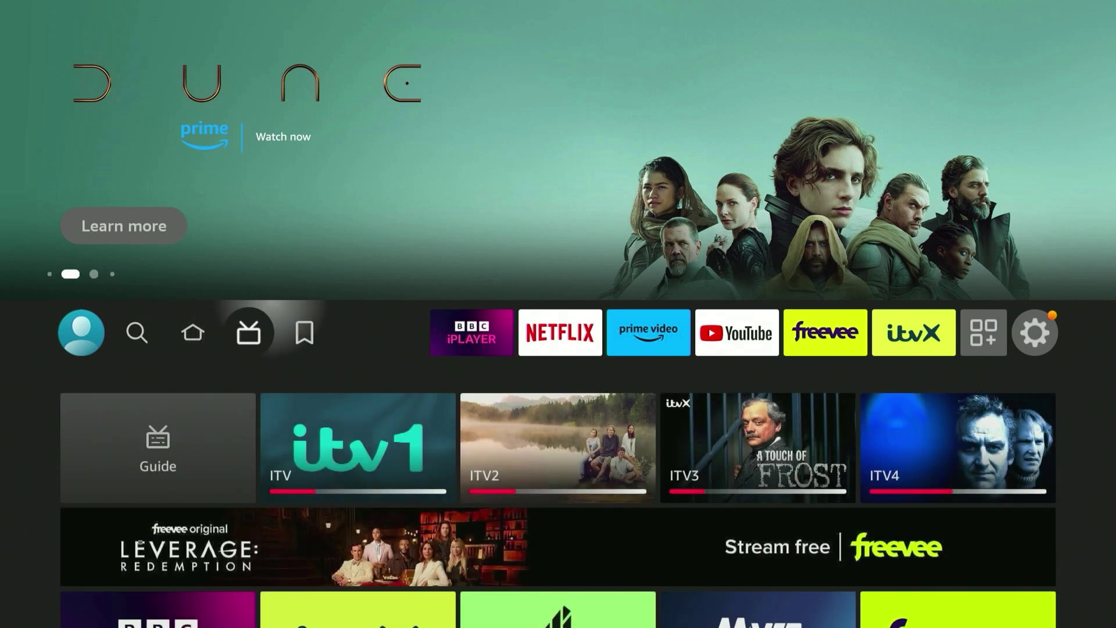
pyautogui.press('Right')
pyautogui.press('Right')
pyautogui.press('Right')
pyautogui.press('Right')
pyautogui.press('Right')
pyautogui.press('Down')
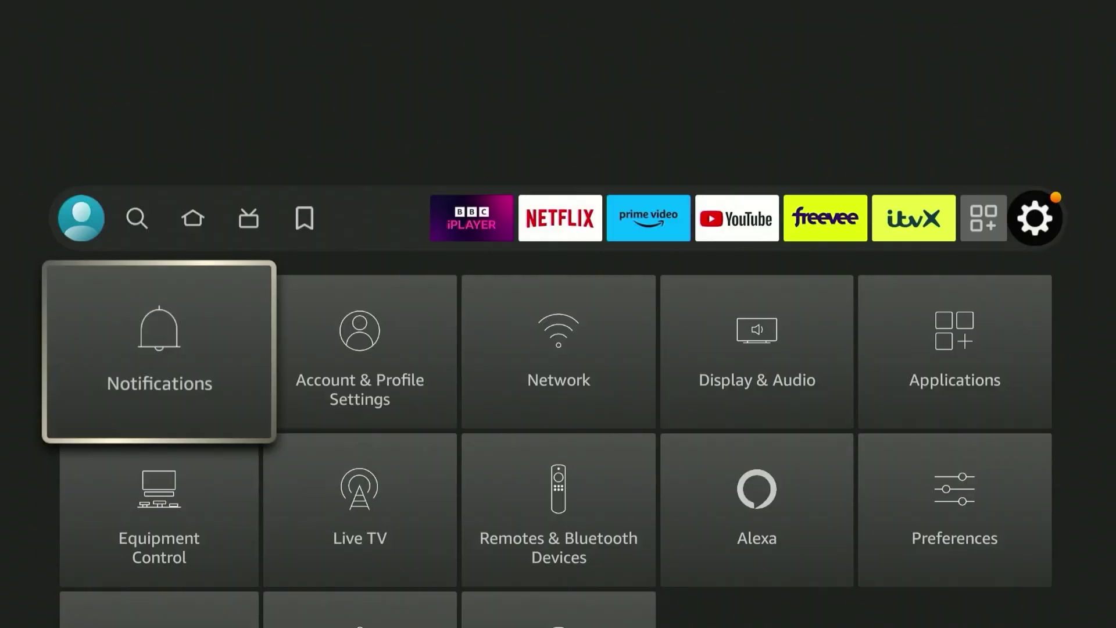
pyautogui.press('Right')
pyautogui.press('Right')
pyautogui.press('Right')
pyautogui.press('Right')
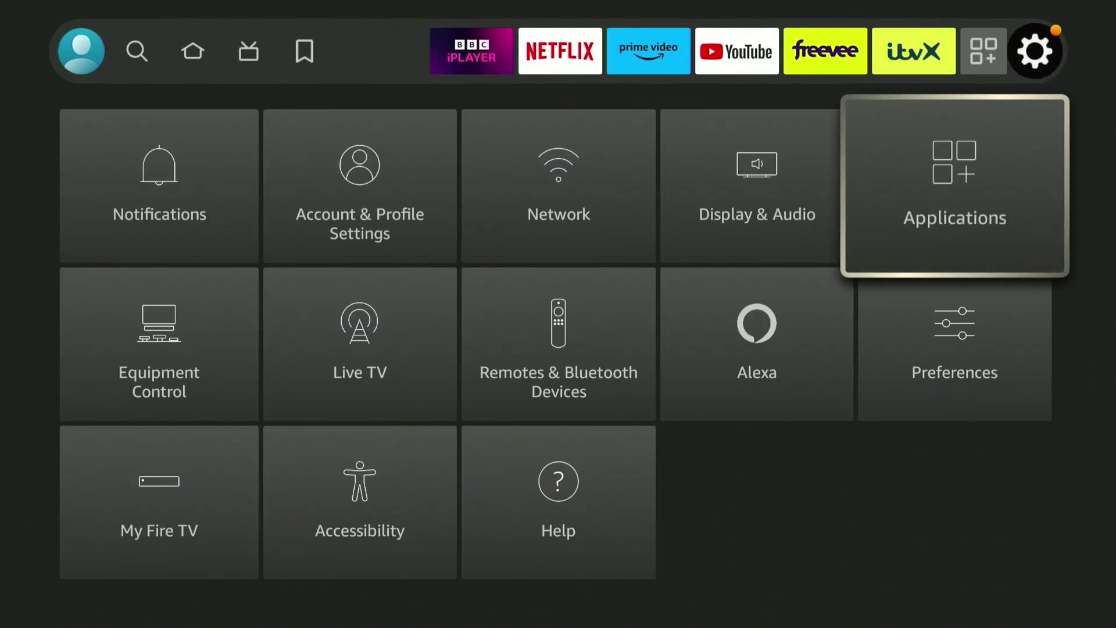
pyautogui.press('Return')
pyautogui.press('Down')
pyautogui.press('Down')
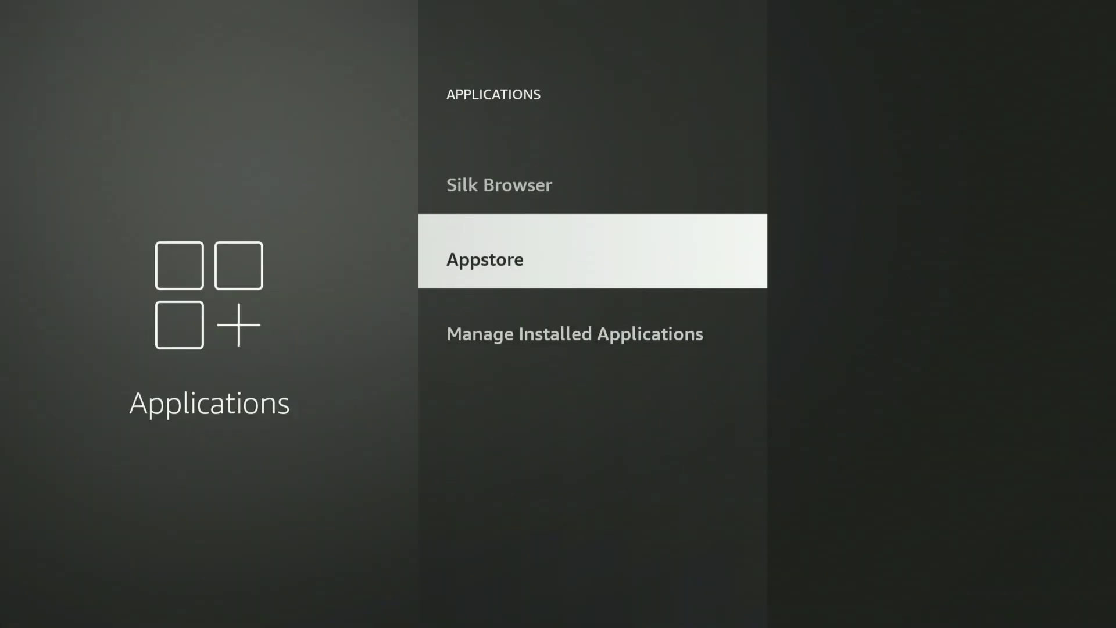
pyautogui.press('Down')
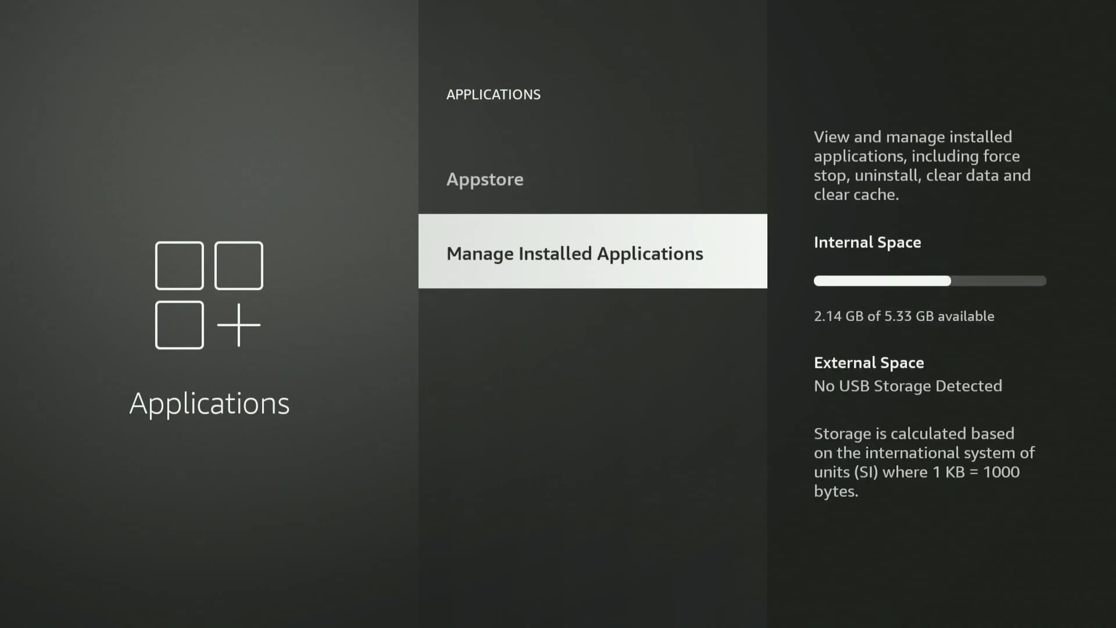
pyautogui.press('Return')
# Force-stop Prime Video from its app options and return to the home screen.
pyautogui.press('Down')
pyautogui.press('Down')
pyautogui.press('Down')
pyautogui.press('Down')
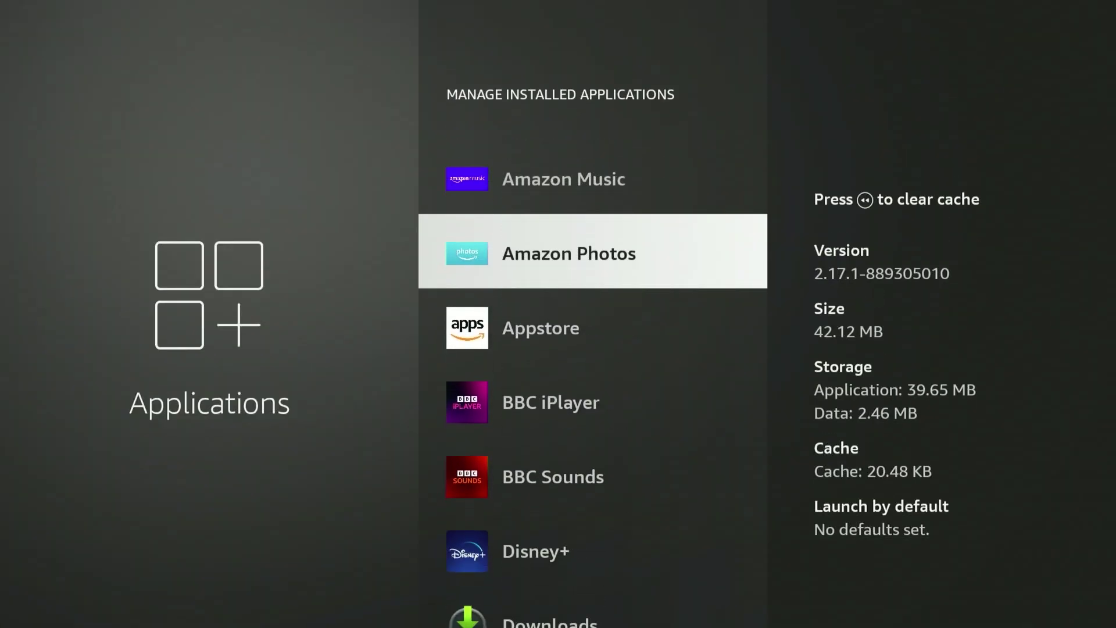
pyautogui.press('Down')
pyautogui.press('Down')
pyautogui.press('Down')
pyautogui.press('Down')
pyautogui.press('Down')
pyautogui.press('Down')
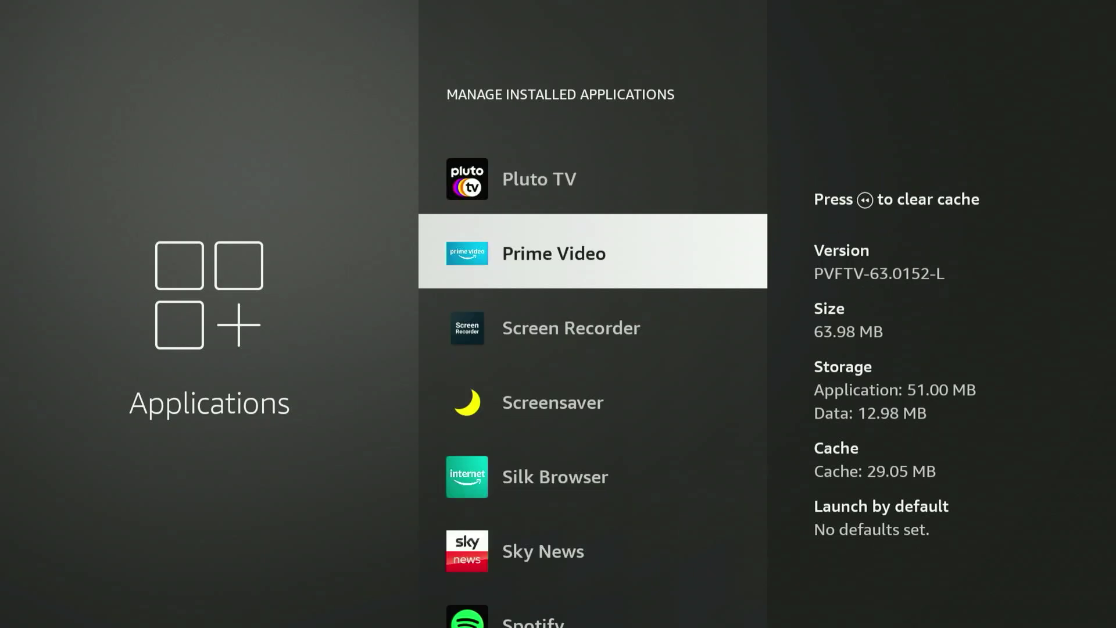
pyautogui.press('Return')
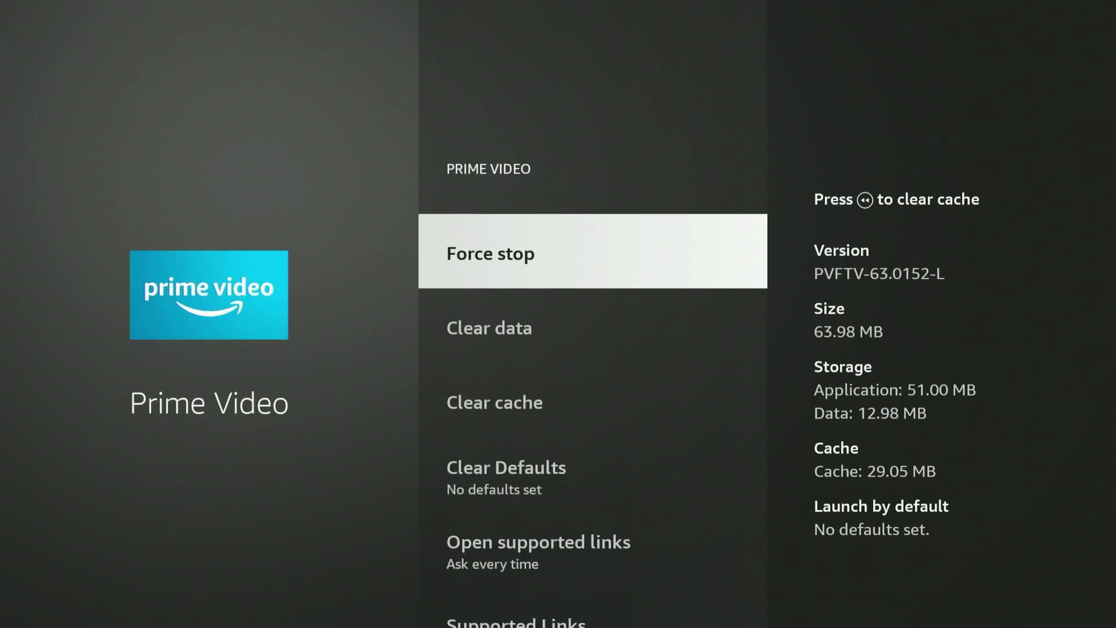
pyautogui.press('Return')
pyautogui.press('Return')
pyautogui.press('Return')
pyautogui.press('Return')
pyautogui.press('Return')
pyautogui.press('Home')
pyautogui.press('Right')
pyautogui.press('Right')
pyautogui.press('Right')
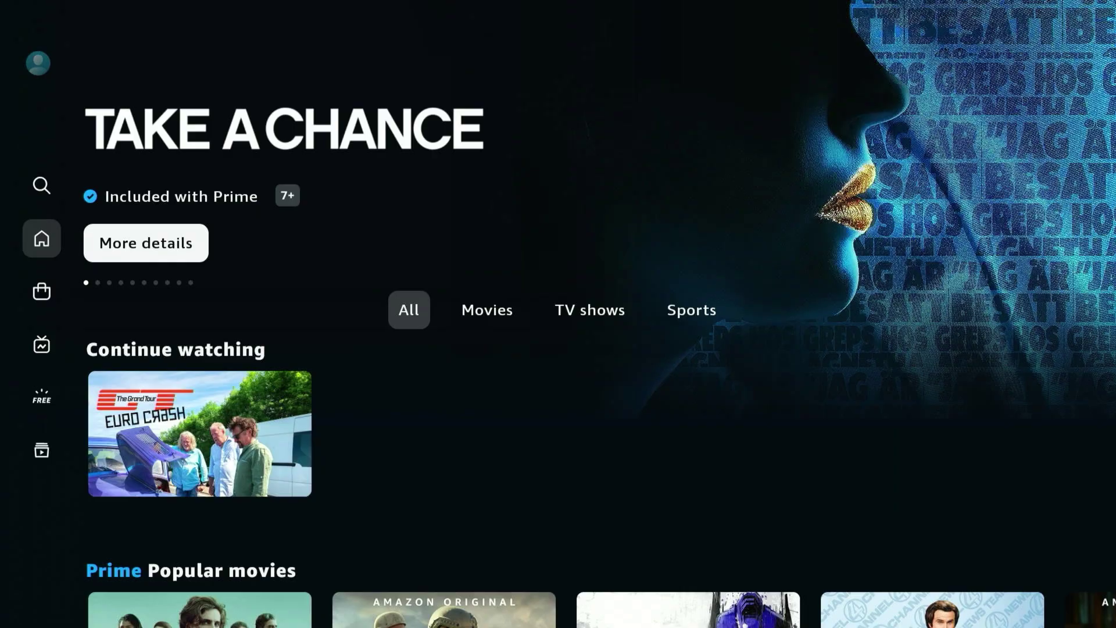
# Browse Prime Video's featured carousel to The Flash.
pyautogui.press('Right')
pyautogui.press('Right')
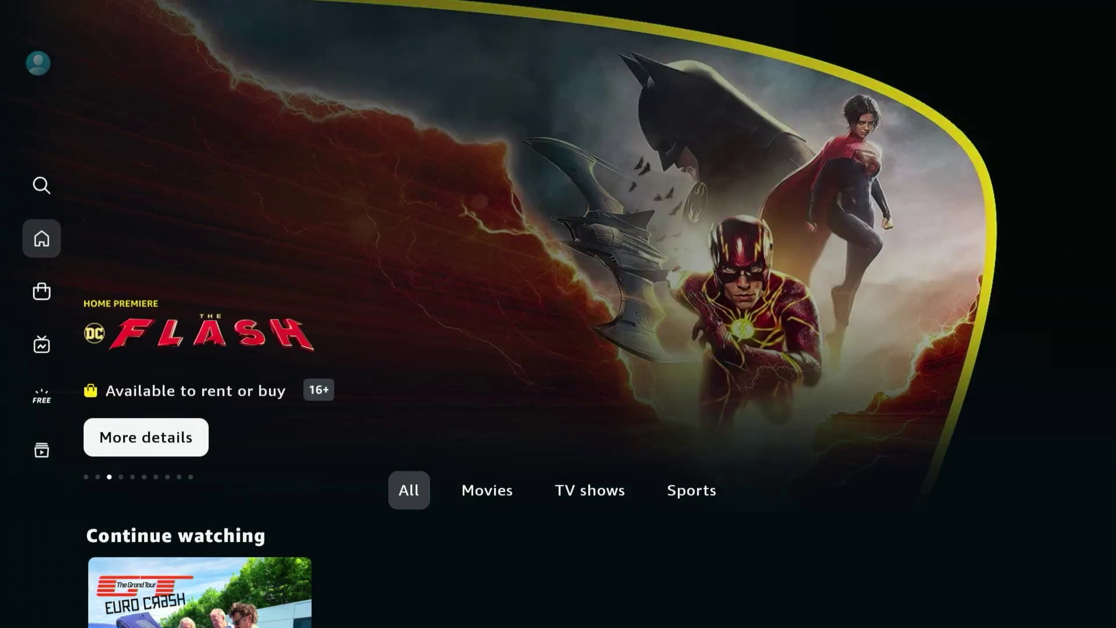